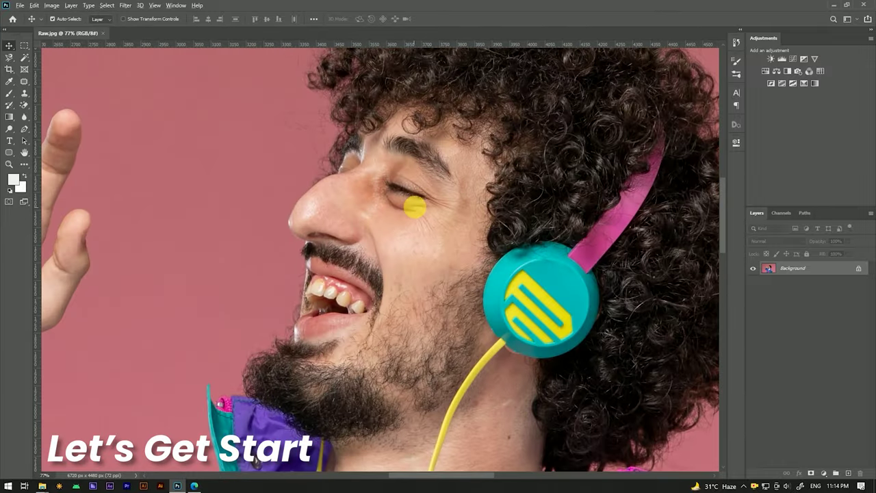
Step: Open the Digitalis Art extension panel from the Window > Extensions menu
scroll(230, 234, "up", 5)
scroll(251, 221, "down", 3)
scroll(350, 199, "down", 2)
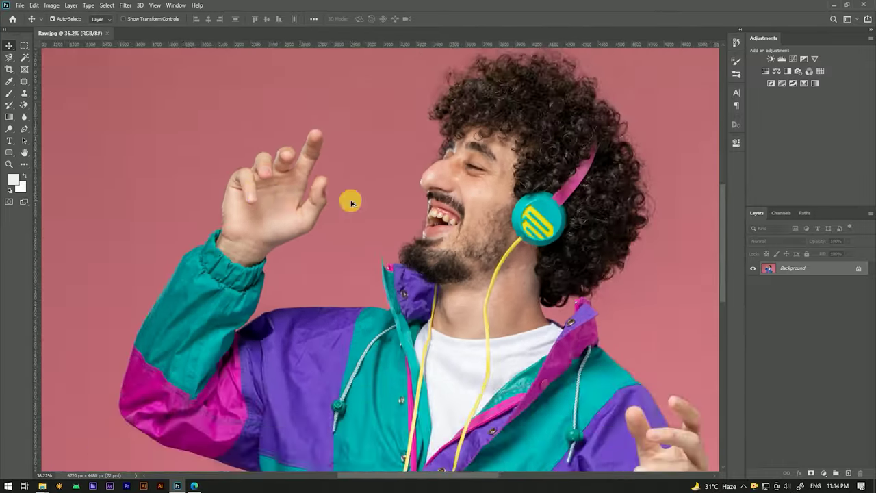
scroll(563, 195, "up", 5)
scroll(562, 196, "down", 1)
scroll(551, 182, "down", 3)
scroll(464, 280, "down", 1)
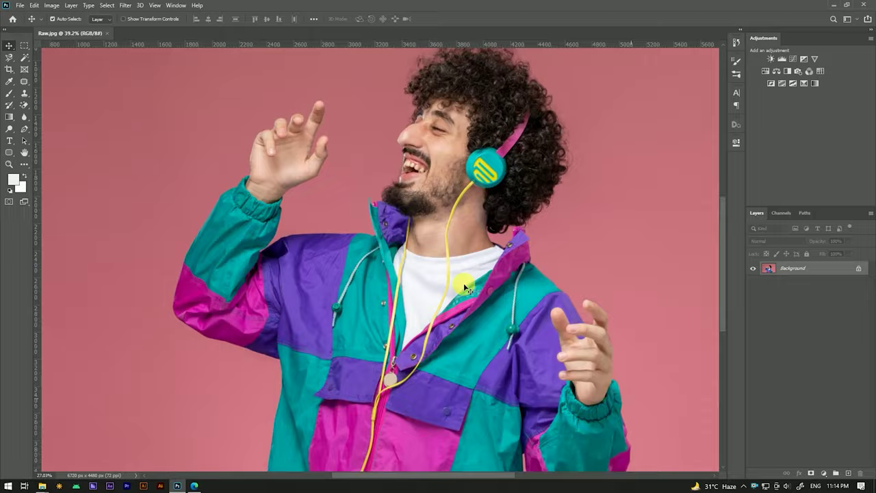
scroll(438, 272, "down", 1)
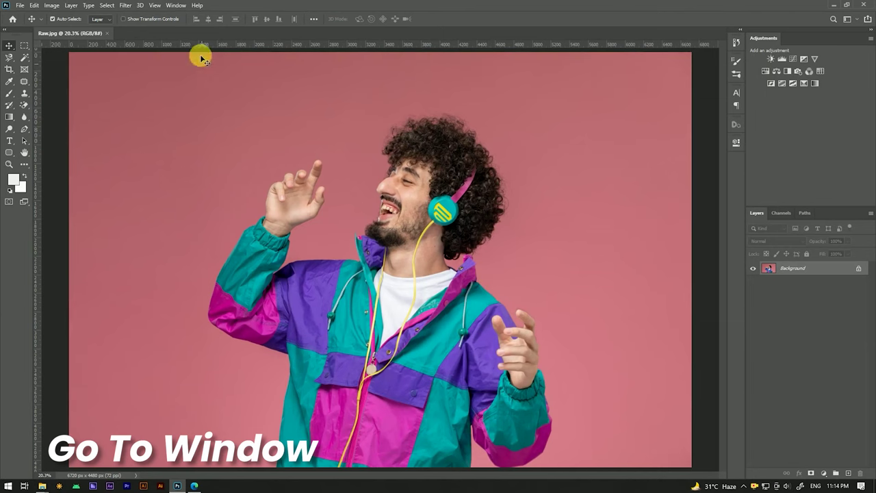
left_click(175, 6)
mouse_move(192, 46)
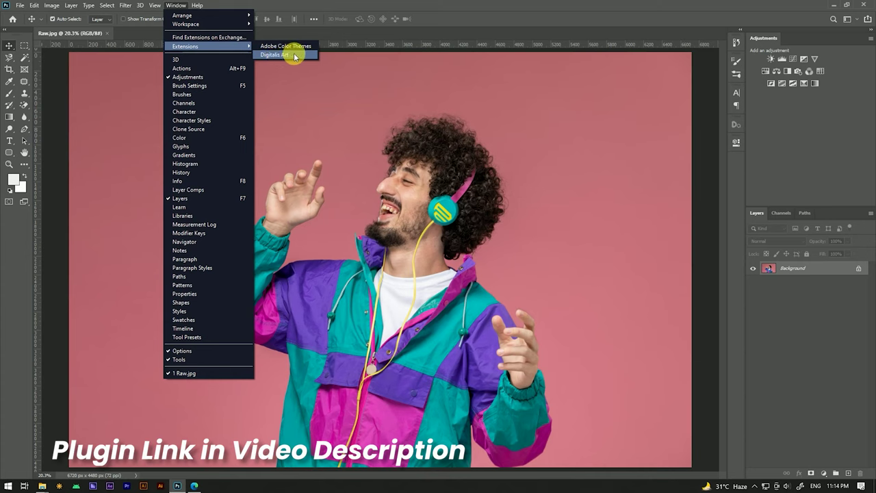
left_click(288, 57)
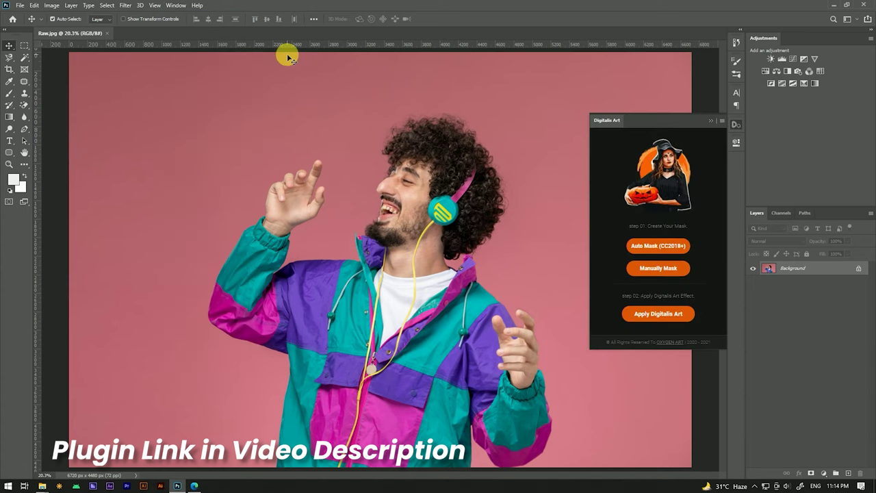
Step: Run Digitalis Art's Auto Mask (CC2018+) to create a red mask of the man
left_click(659, 246)
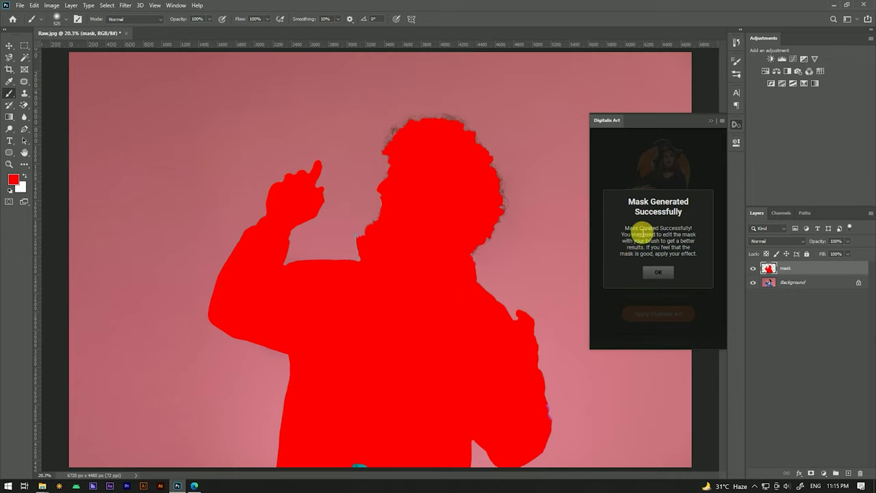
Step: Dismiss the mask message and set the brush to about 508 px with 54% hardness
left_click(658, 273)
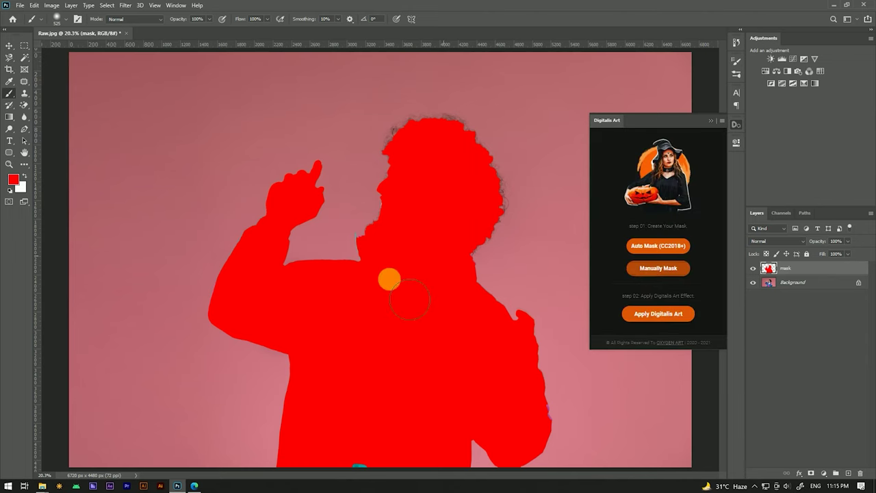
scroll(374, 240, "down", 3)
scroll(365, 391, "up", 2)
scroll(363, 409, "up", 2)
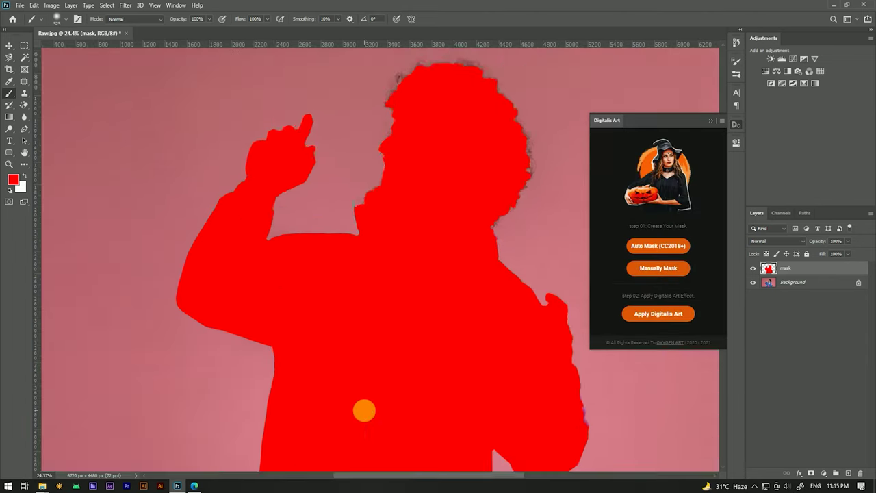
scroll(363, 408, "down", 3)
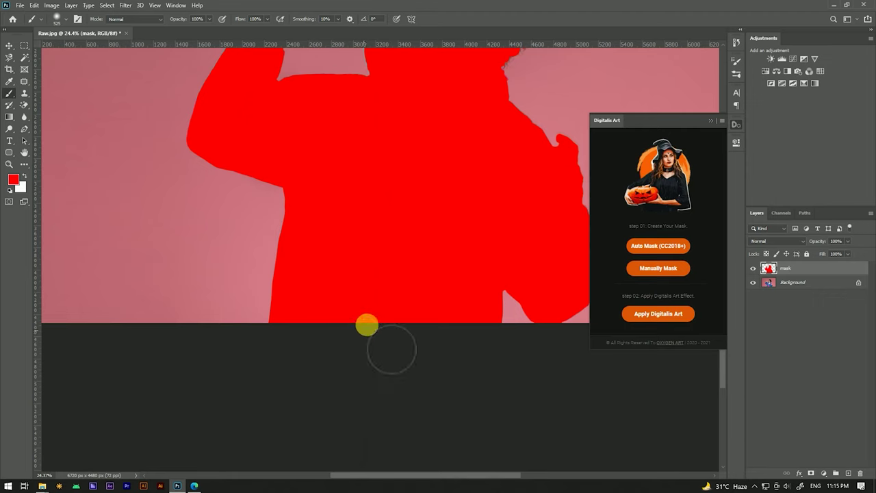
scroll(369, 342, "up", 5)
scroll(370, 274, "up", 2)
scroll(381, 235, "up", 2)
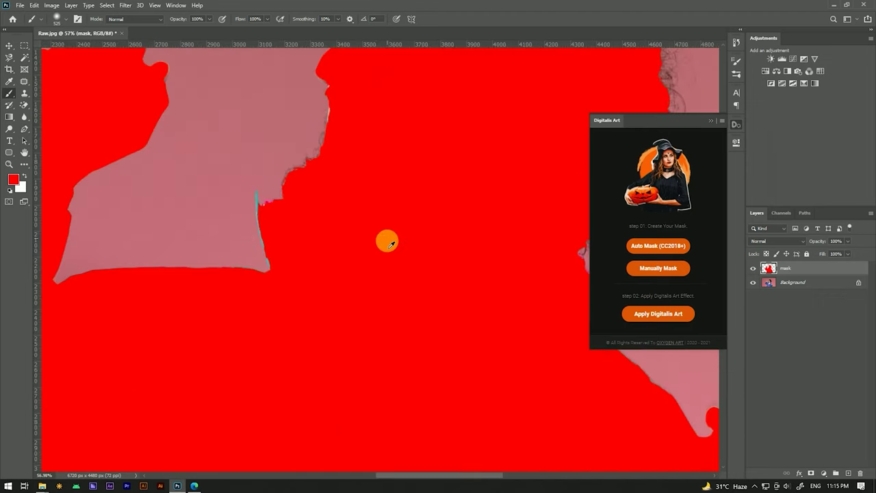
scroll(383, 260, "down", 4)
scroll(424, 116, "up", 3)
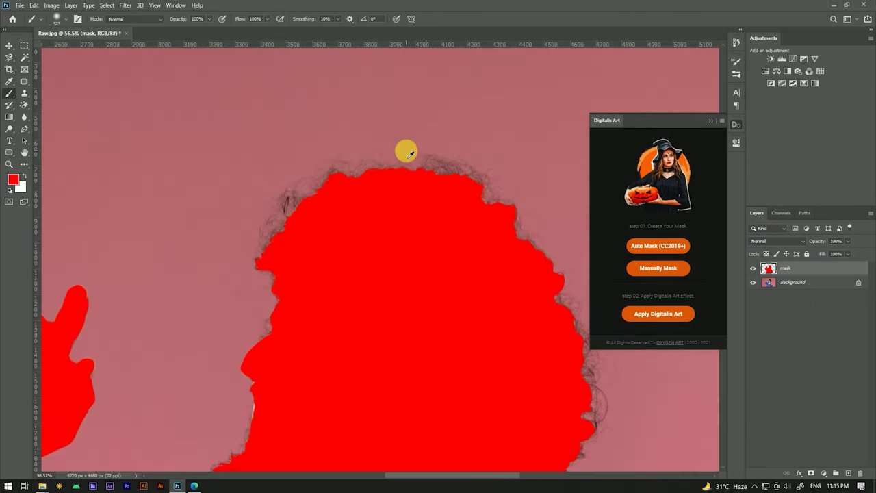
scroll(411, 171, "down", 1)
scroll(415, 195, "up", 1)
scroll(416, 195, "up", 1)
scroll(415, 191, "down", 3)
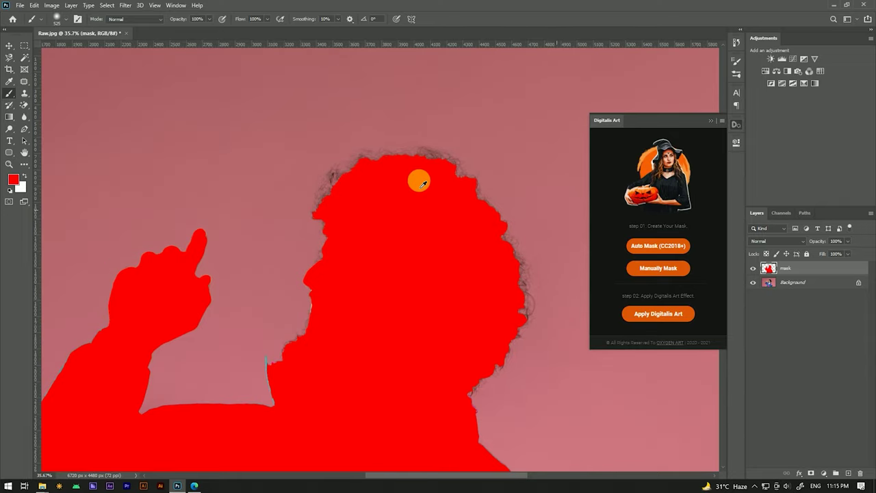
left_click_drag(429, 303, 429, 273)
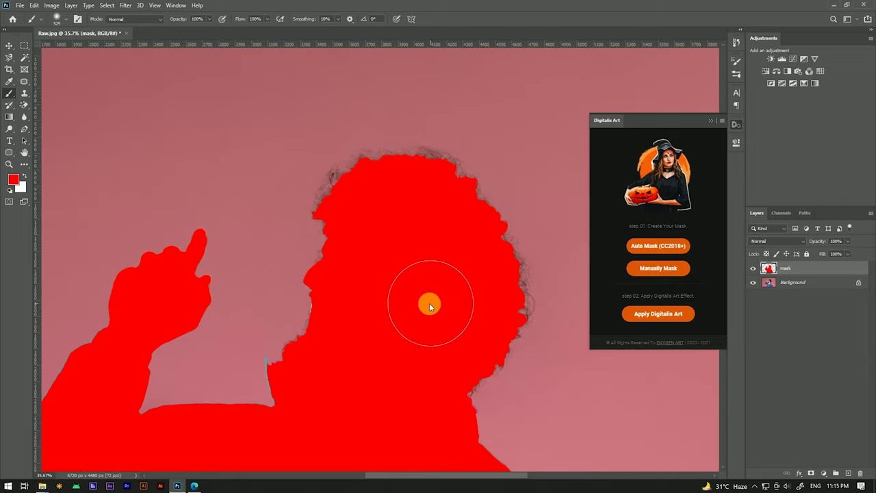
scroll(393, 189, "up", 3)
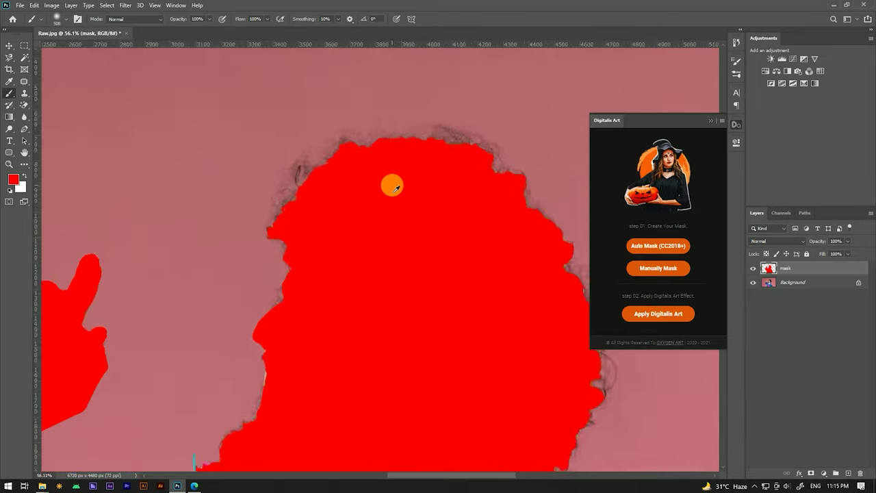
mouse_move(336, 211)
left_mouse_down()
mouse_move(342, 311)
mouse_move(329, 284)
left_mouse_up()
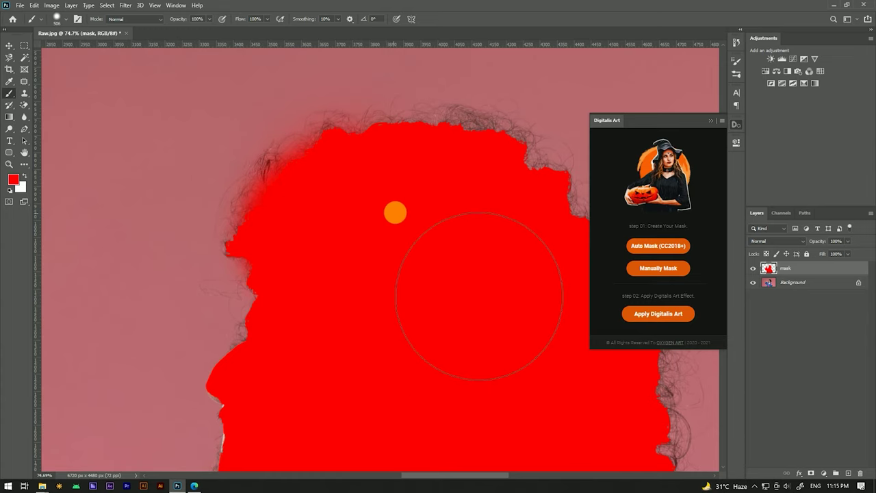
Step: Paint red mask over the wispy edges of the man's curly hair
left_click_drag(450, 215, 333, 190)
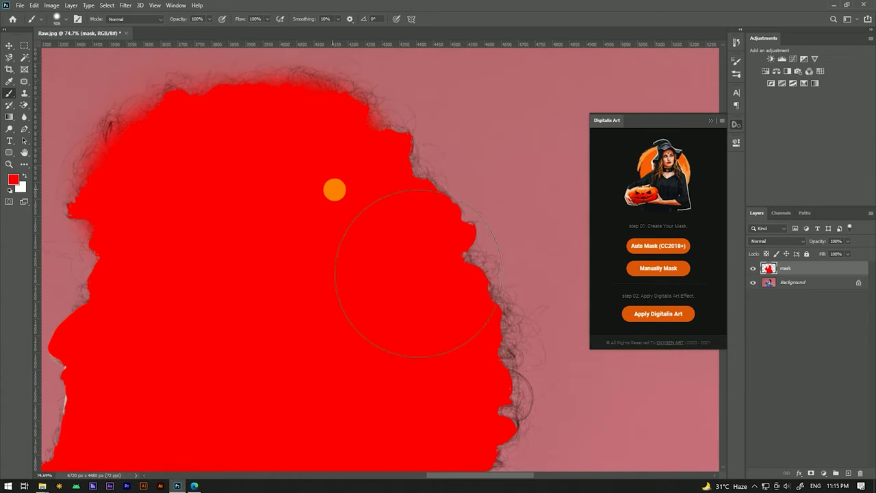
mouse_move(416, 332)
left_mouse_down()
mouse_move(426, 366)
mouse_move(418, 256)
left_mouse_up()
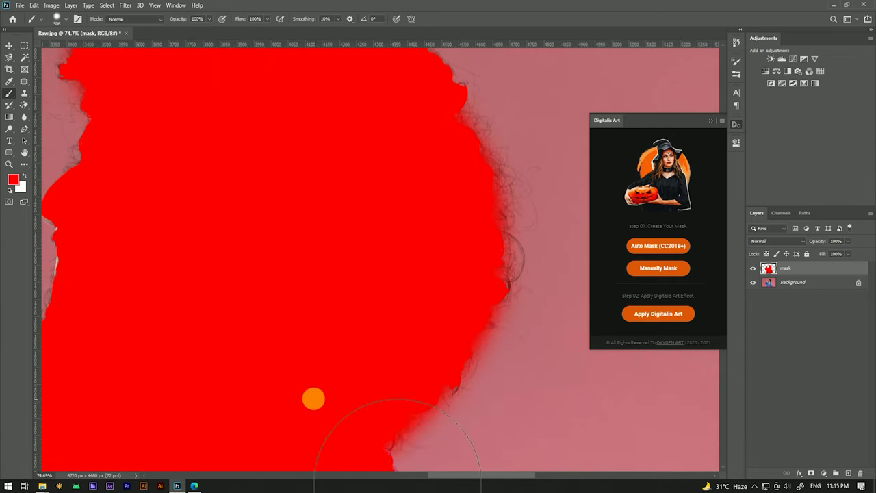
scroll(393, 254, "down", 3)
scroll(393, 239, "down", 2)
scroll(401, 217, "down", 2)
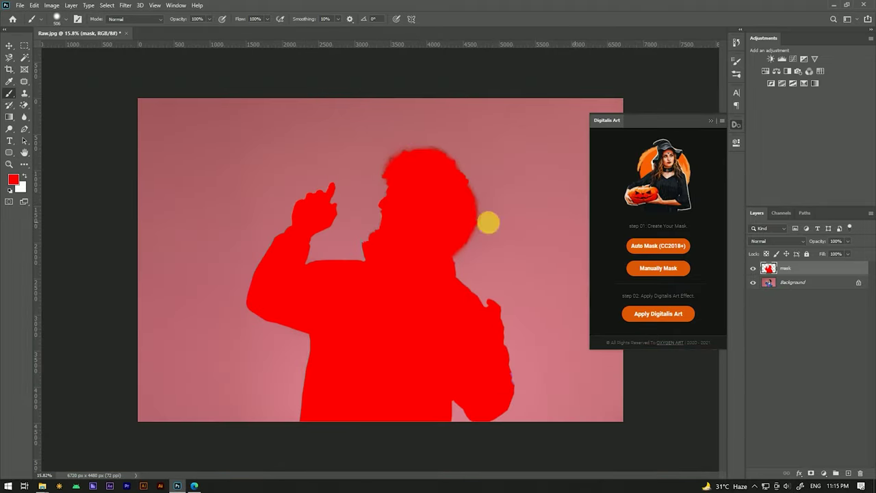
Step: Switch to the Move tool and check the mask layer in the Layers panel
left_click(9, 46)
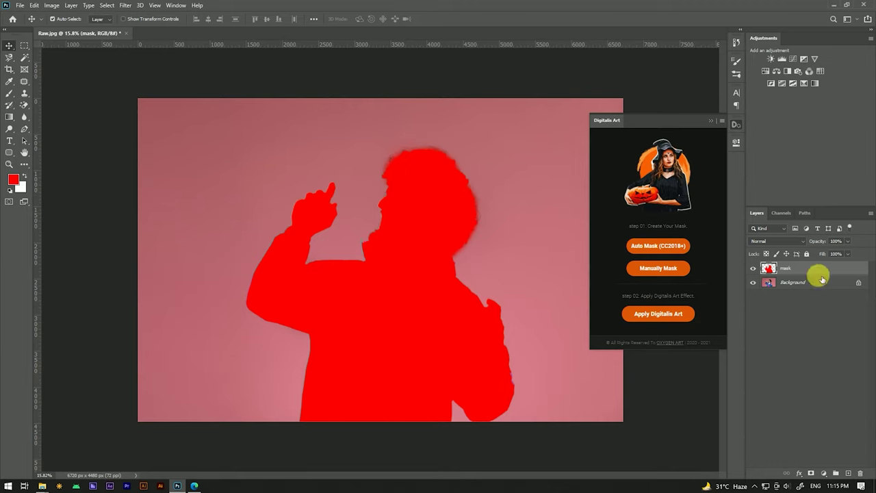
left_click(674, 315)
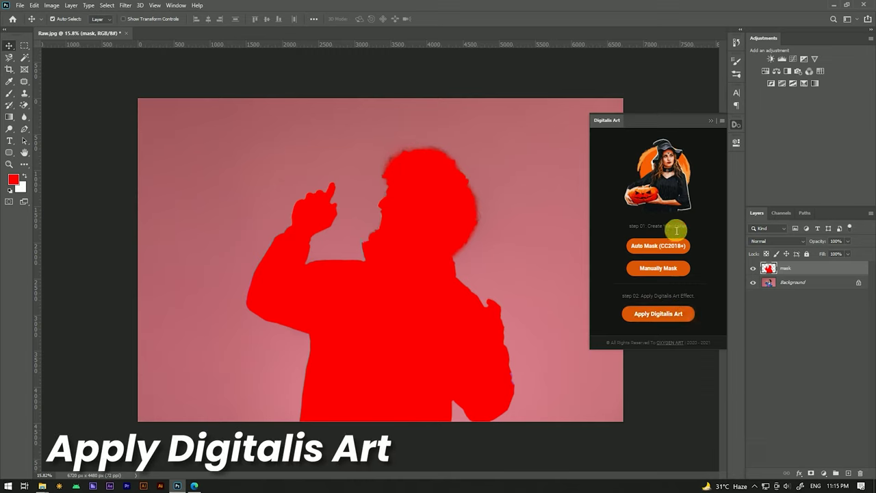
Step: Apply Digitalis Art to build the cartoon illustration on a green brush-circle background
left_click(660, 315)
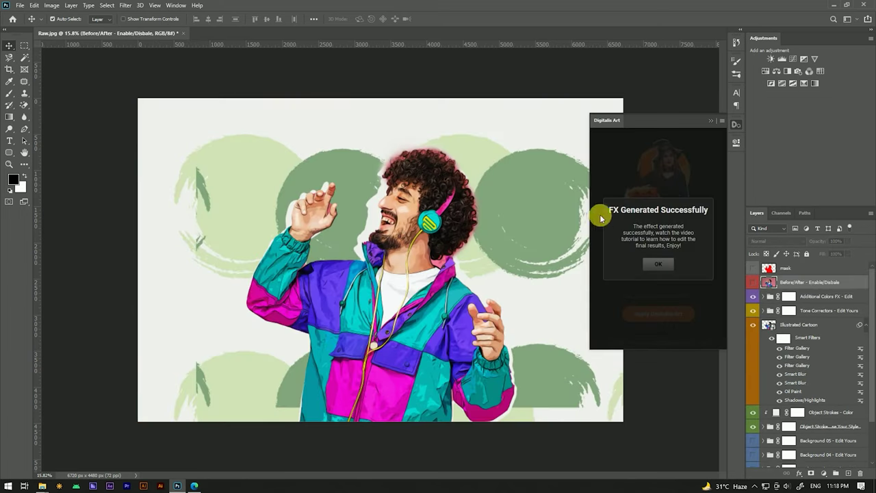
Step: Close the success message and plugin panel, then select layers Background 01 through mask
left_click(659, 264)
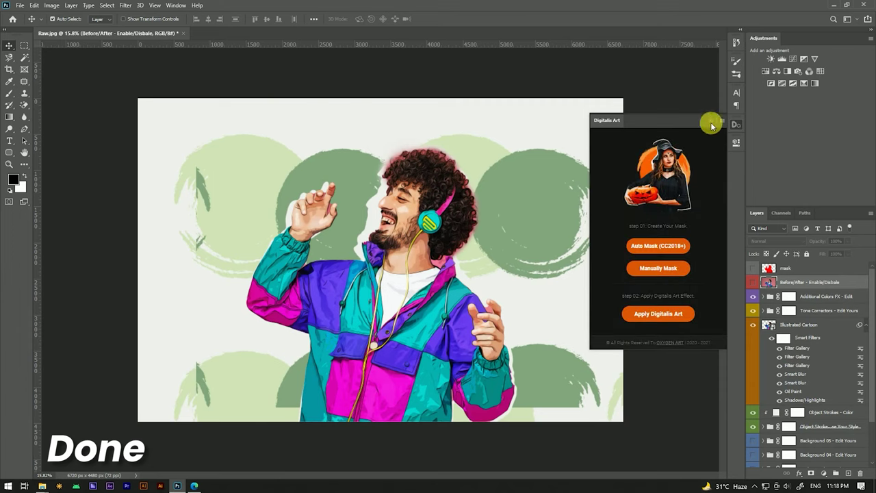
left_click(712, 122)
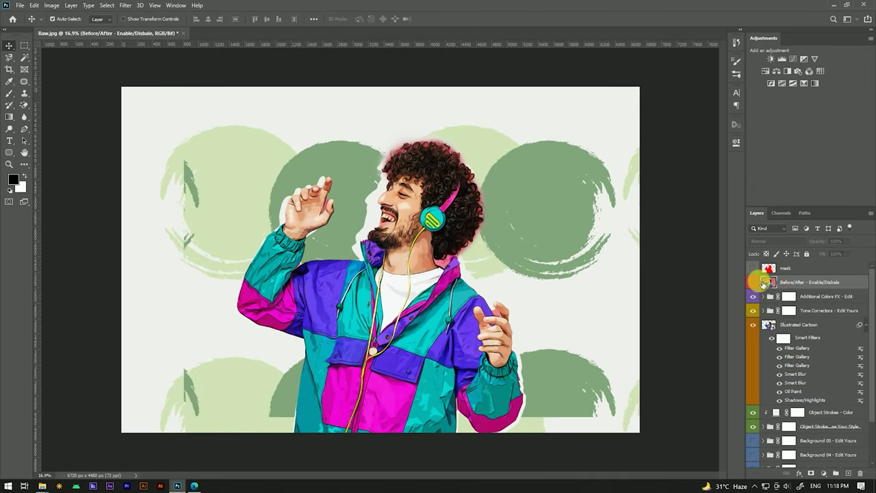
scroll(786, 301, "down", 2)
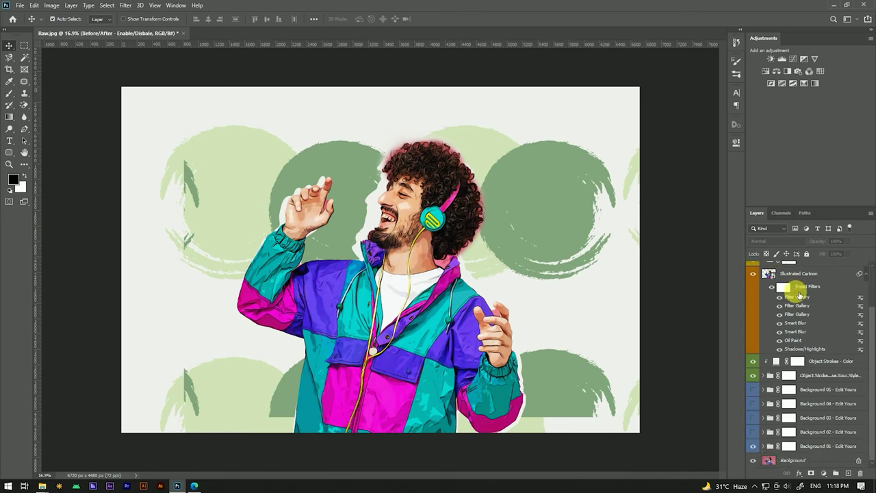
left_click(822, 450)
scroll(809, 383, "up", 2)
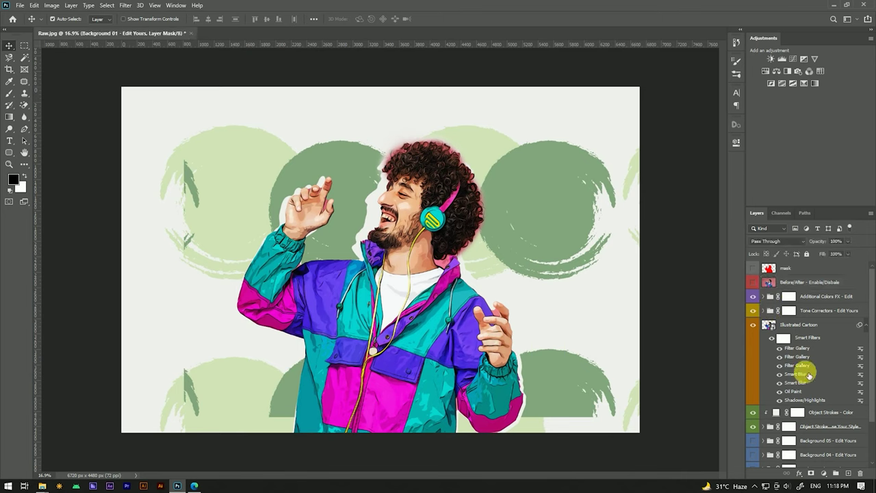
left_click(798, 269)
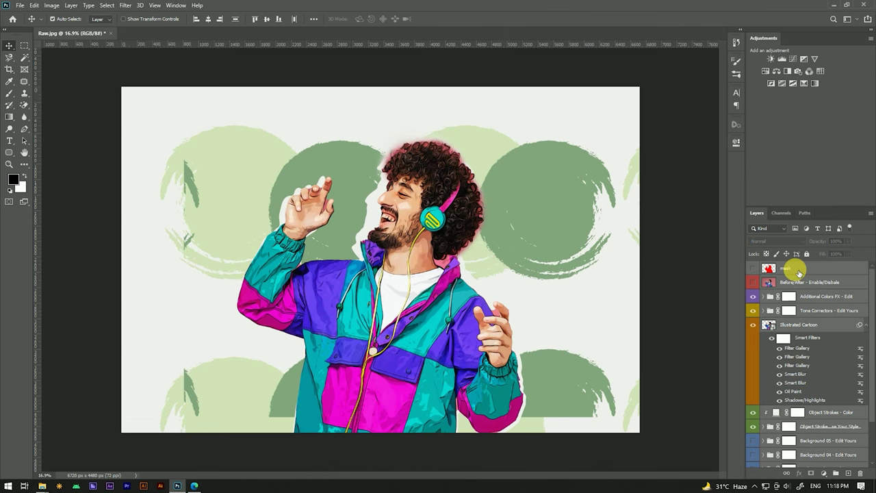
Step: Group the selected effect layers into a new group named 'Vector'
right_click(796, 274)
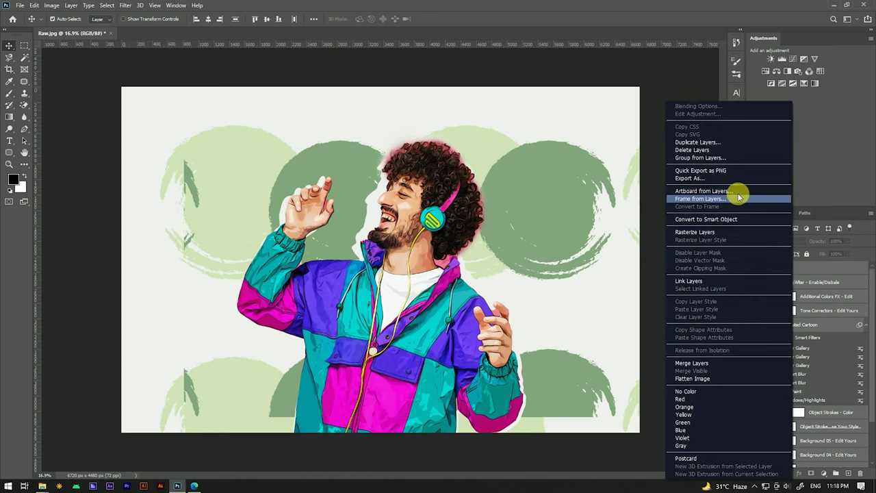
left_click(719, 158)
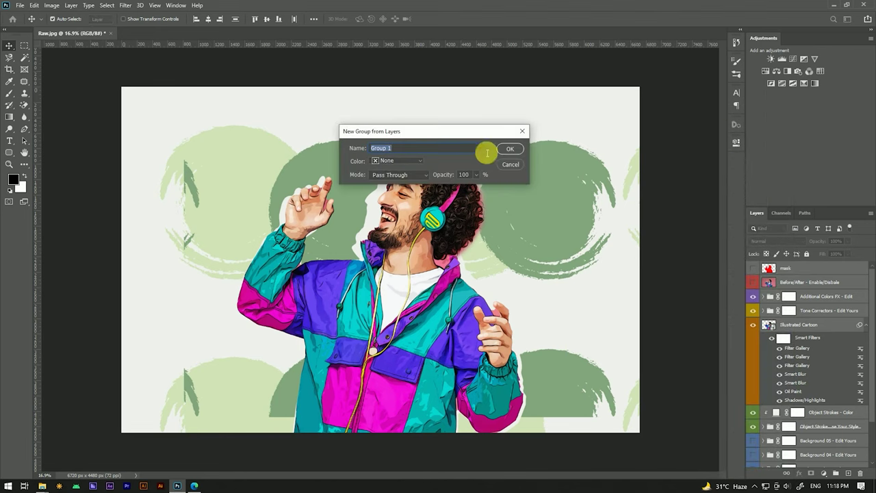
left_click(430, 149)
left_click_drag(399, 148, 368, 150)
type("Vector")
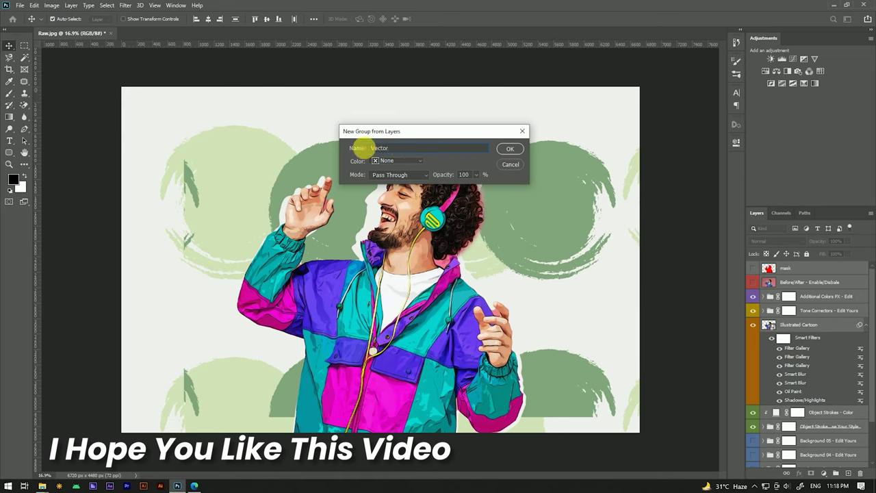
left_click(511, 148)
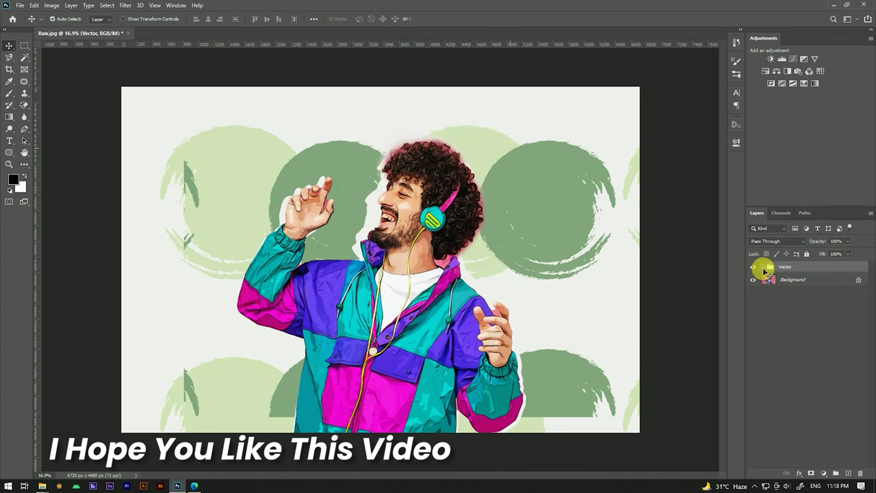
left_click(753, 267)
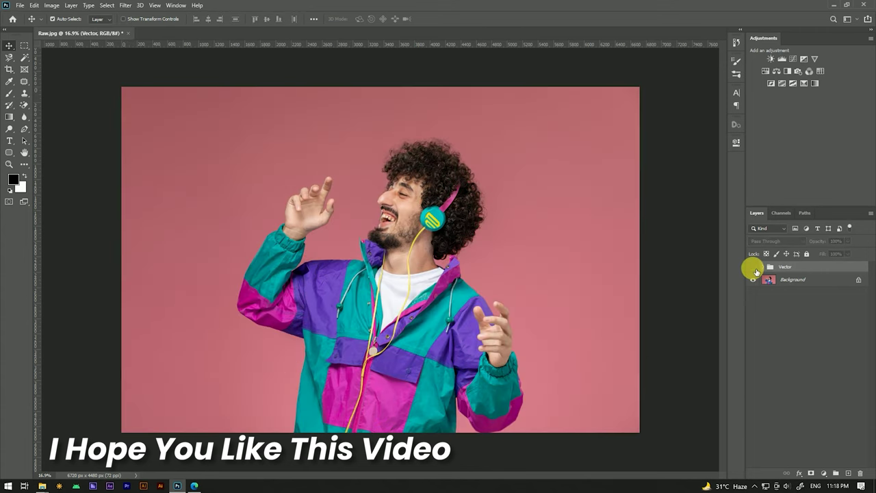
left_click(753, 267)
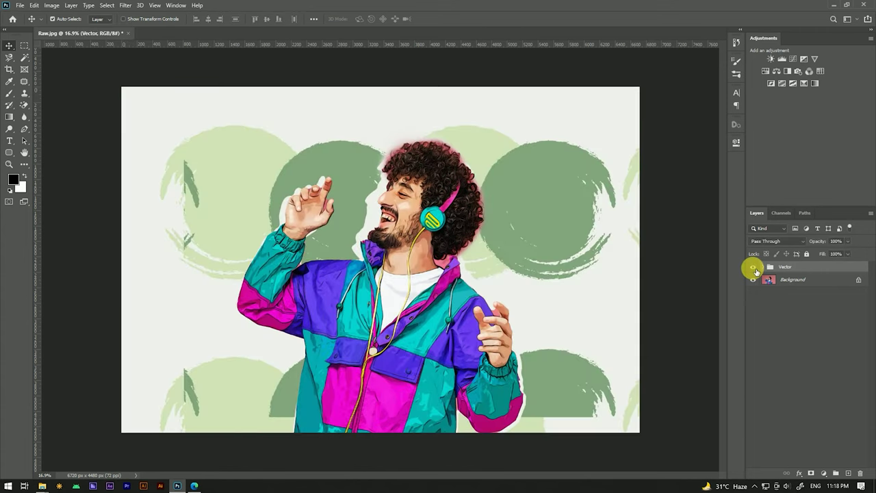
left_click(753, 268)
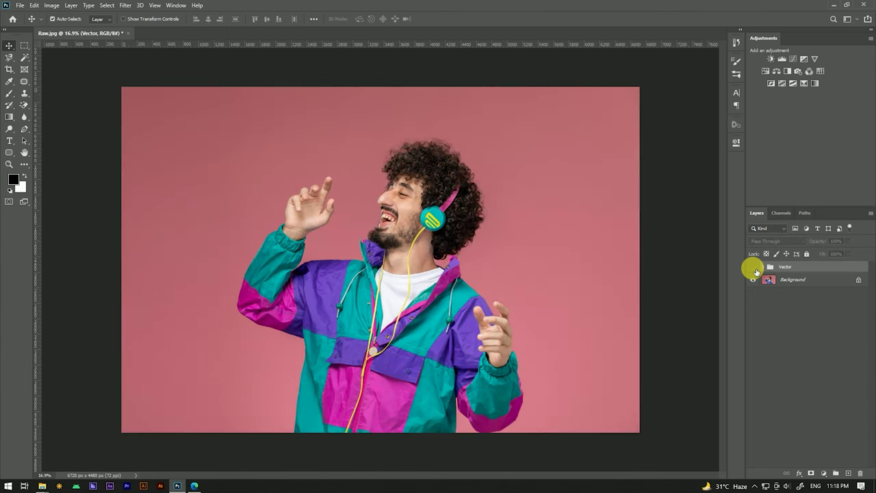
left_click(753, 267)
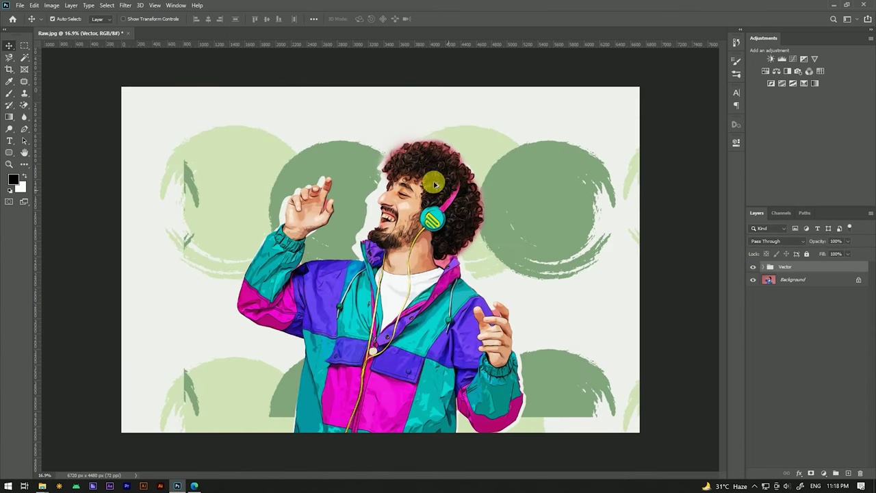
scroll(433, 181, "up", 5)
scroll(435, 193, "up", 2)
scroll(435, 193, "down", 2)
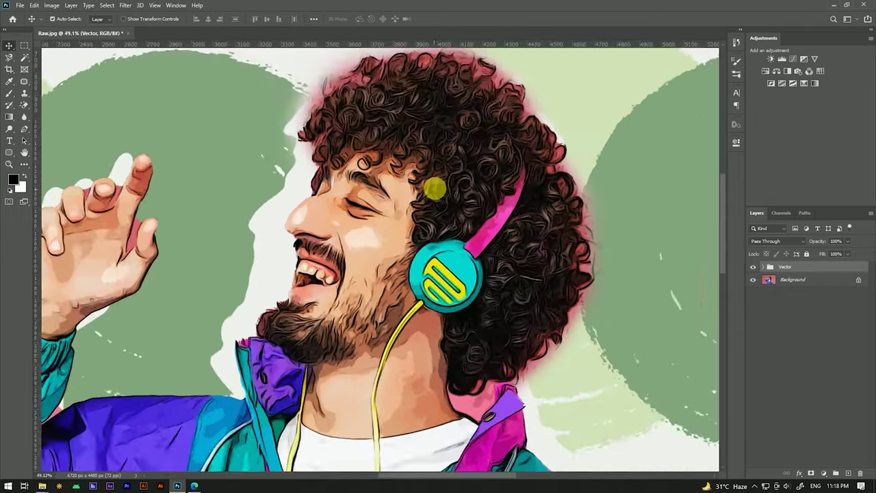
scroll(436, 193, "down", 2)
scroll(438, 190, "down", 1)
scroll(437, 189, "down", 2)
scroll(436, 189, "up", 1)
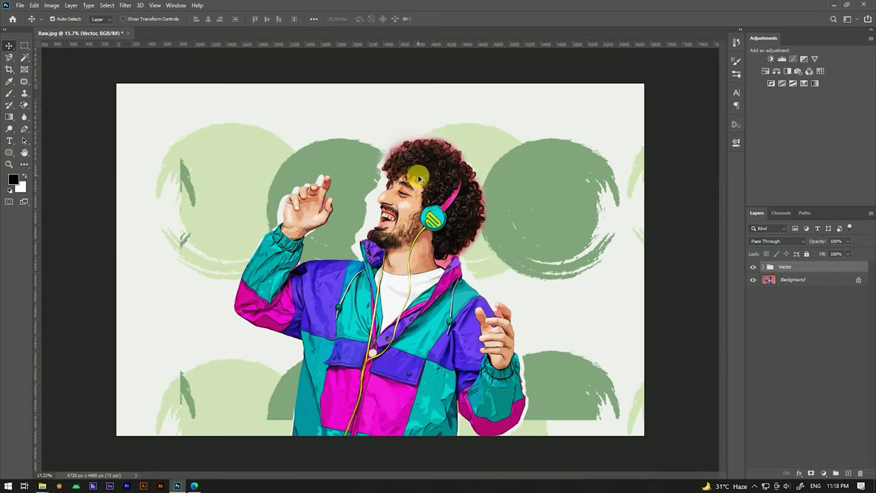
scroll(435, 186, "up", 2)
scroll(434, 184, "down", 2)
scroll(434, 184, "down", 2)
scroll(431, 180, "up", 2)
scroll(432, 180, "down", 2)
scroll(446, 185, "down", 2)
scroll(450, 189, "up", 2)
scroll(449, 189, "up", 2)
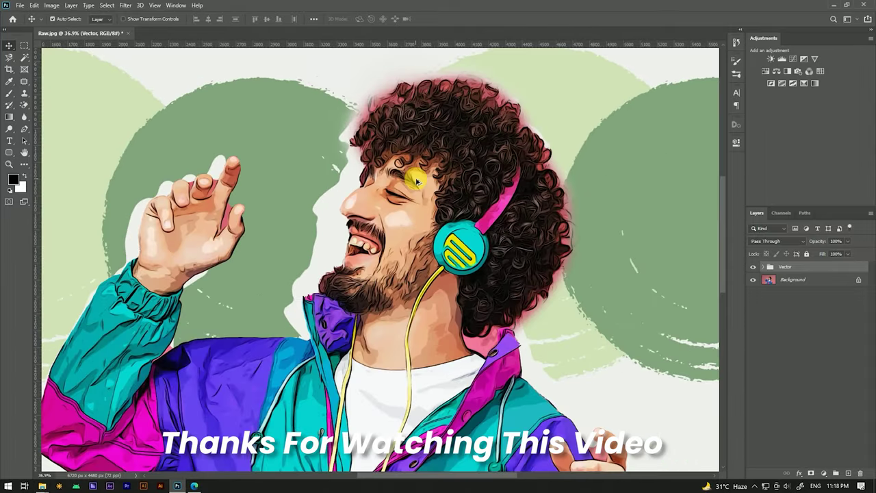
scroll(455, 183, "down", 1)
scroll(455, 184, "down", 2)
scroll(455, 183, "down", 1)
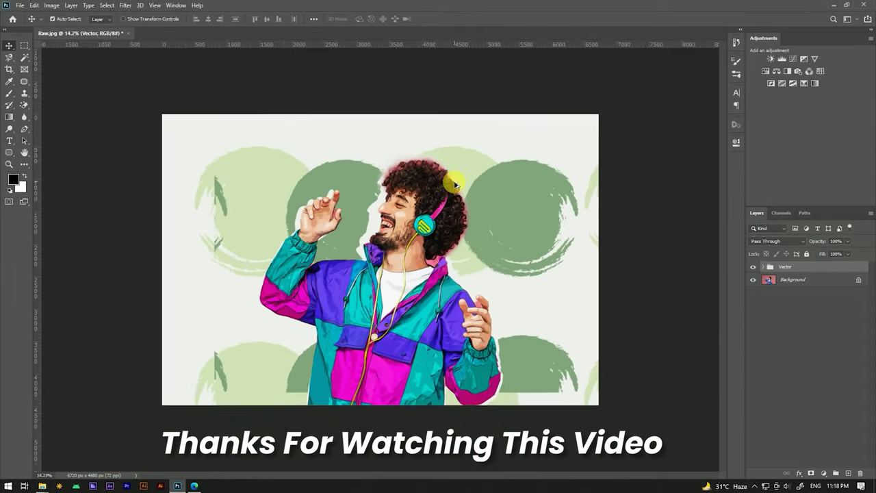
scroll(455, 184, "up", 2)
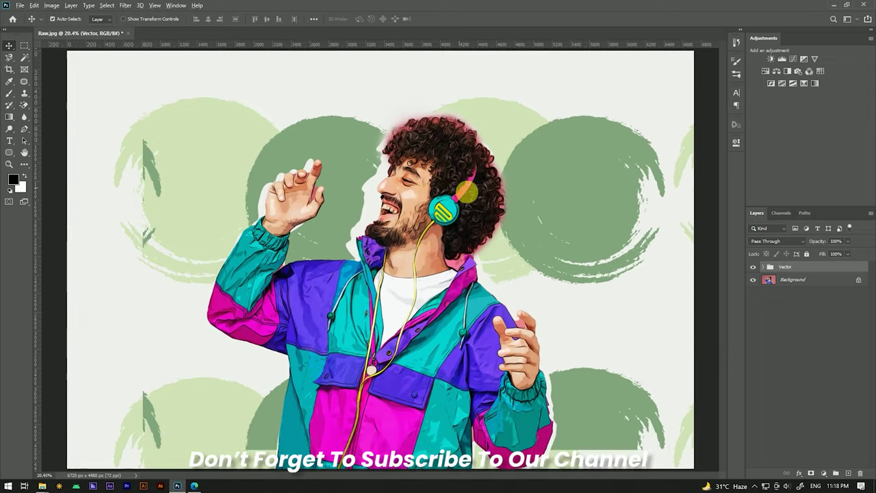
scroll(454, 182, "down", 2)
scroll(411, 194, "up", 1)
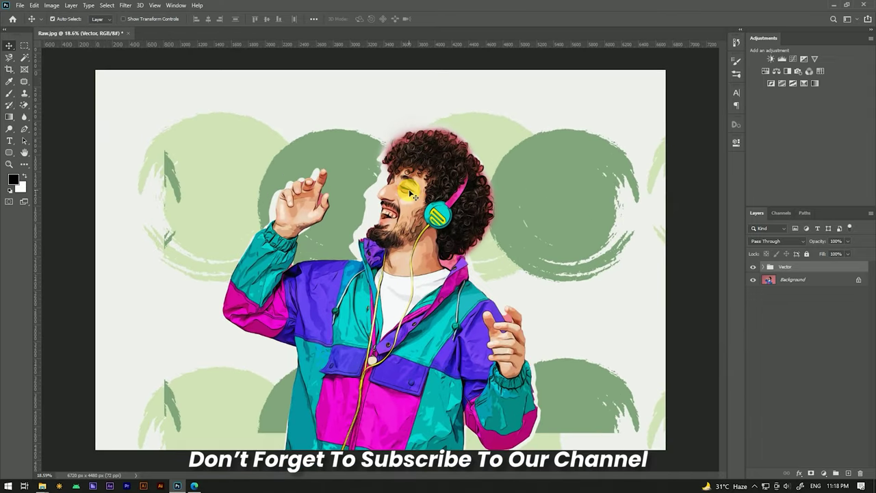